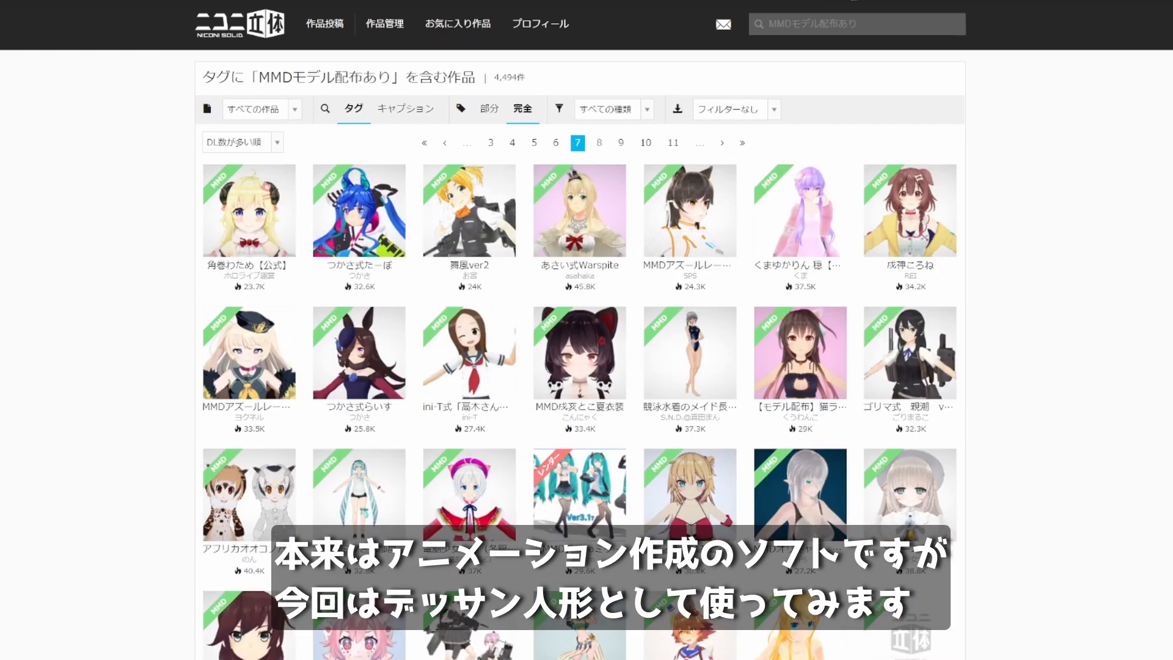
# Browse the model listing tagged MMDモデル配布あり onward from page 8, one page at a time
pyautogui.click(600, 143)
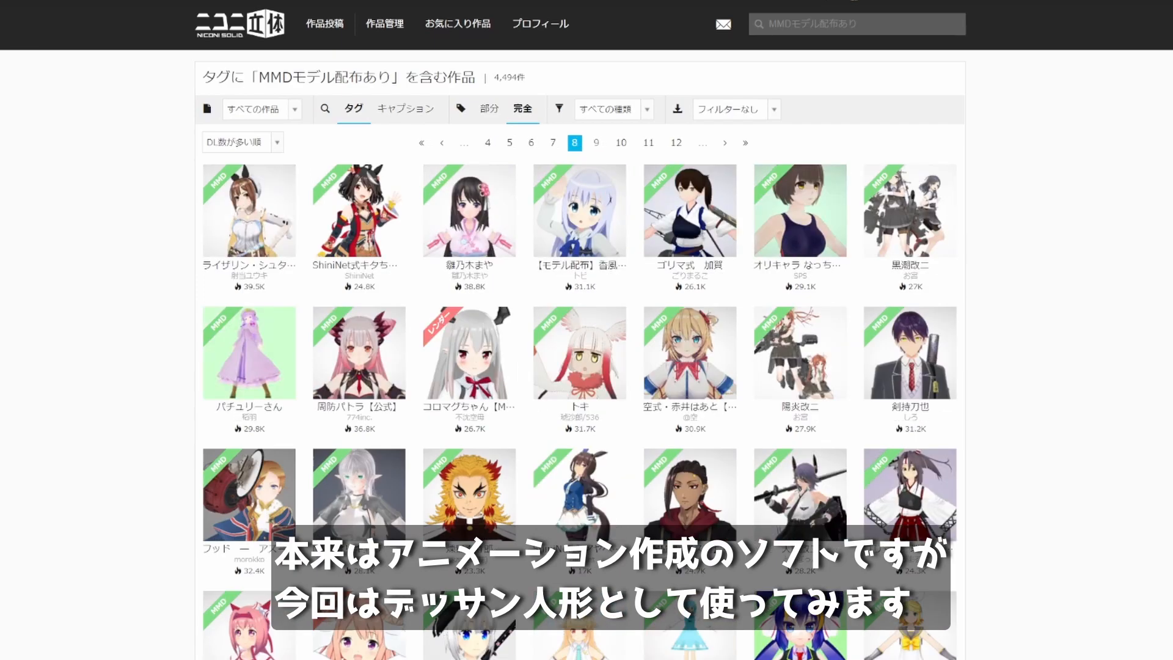
pyautogui.click(598, 143)
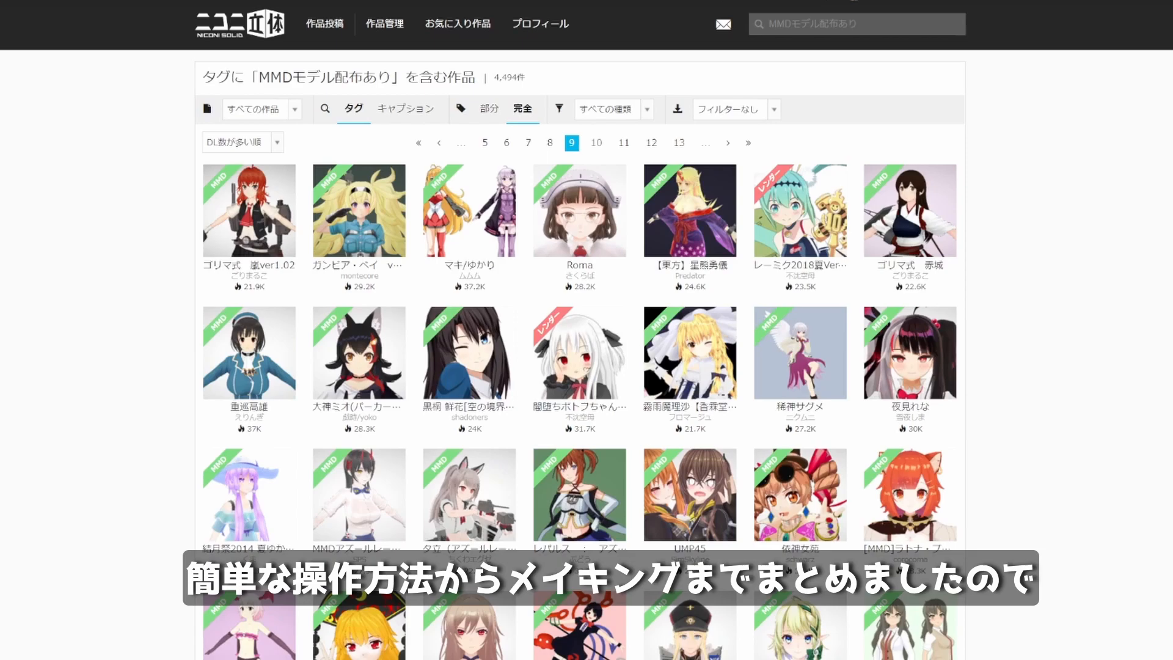
pyautogui.click(597, 143)
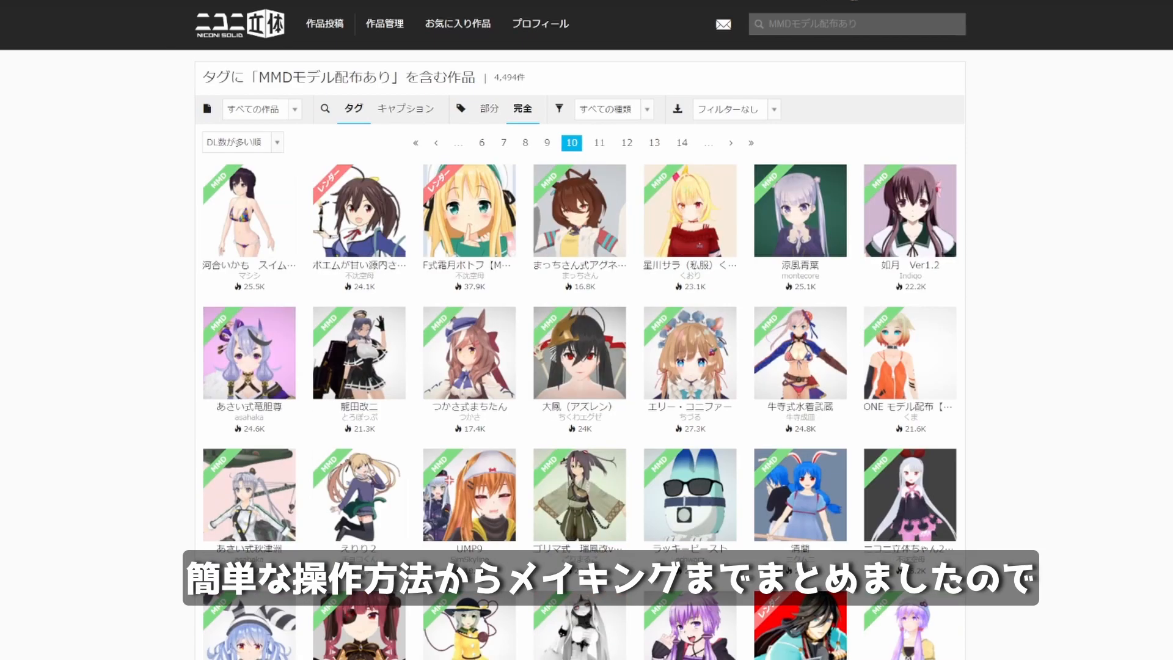
pyautogui.click(600, 143)
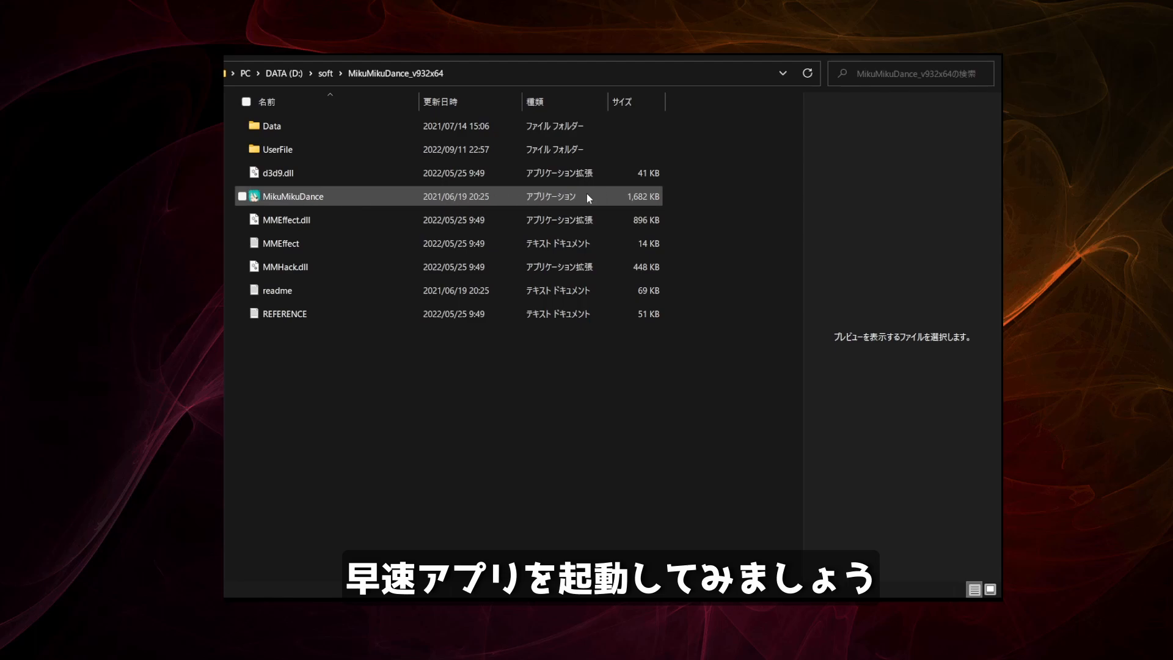
# Start MikuMikuDance from its program folder and load the model file 改変アニメ吹雪(武装あり)ver1.5
pyautogui.click(313, 199)
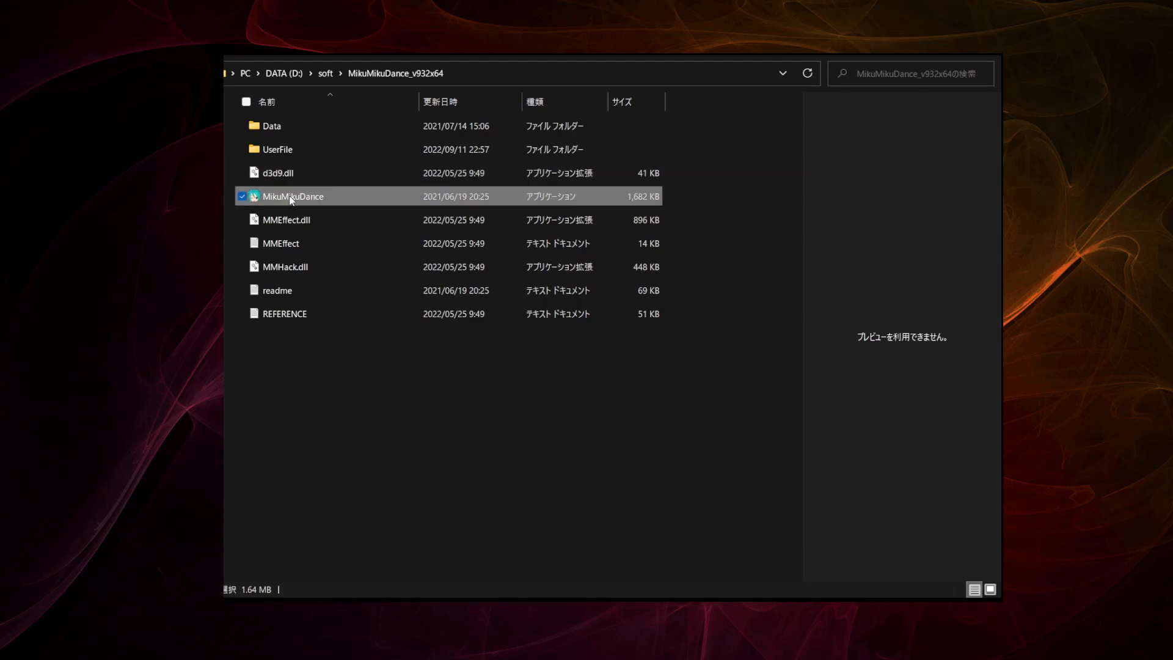
pyautogui.doubleClick(292, 197)
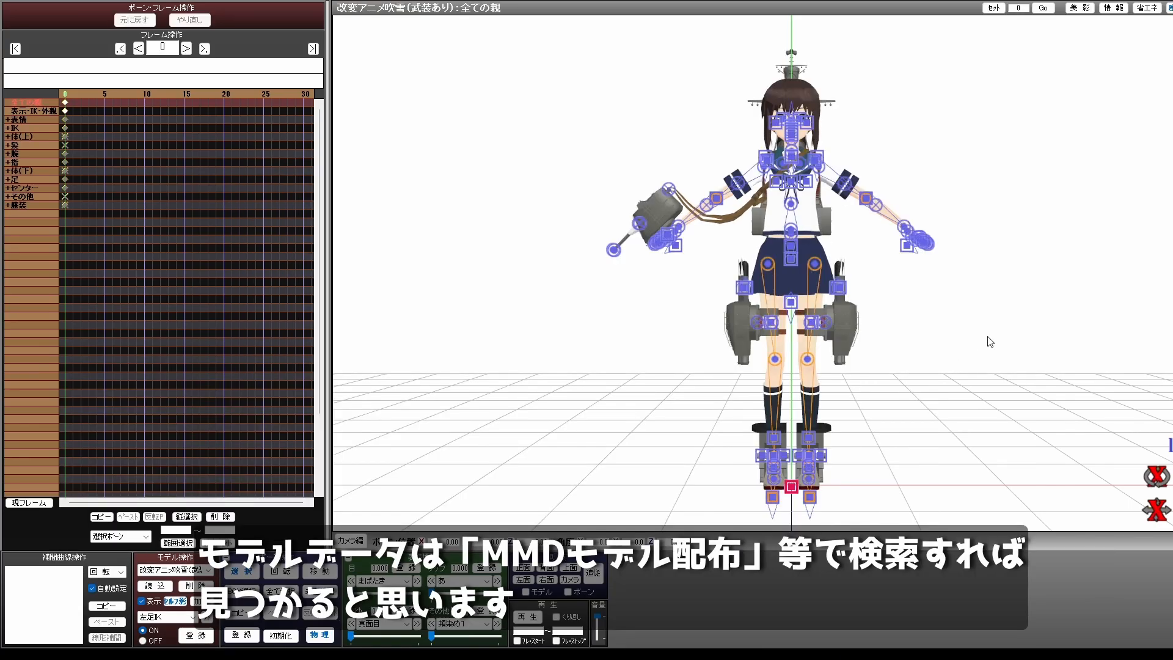
pyautogui.moveTo(990, 341); pyautogui.dragTo(614, 324, button='right')
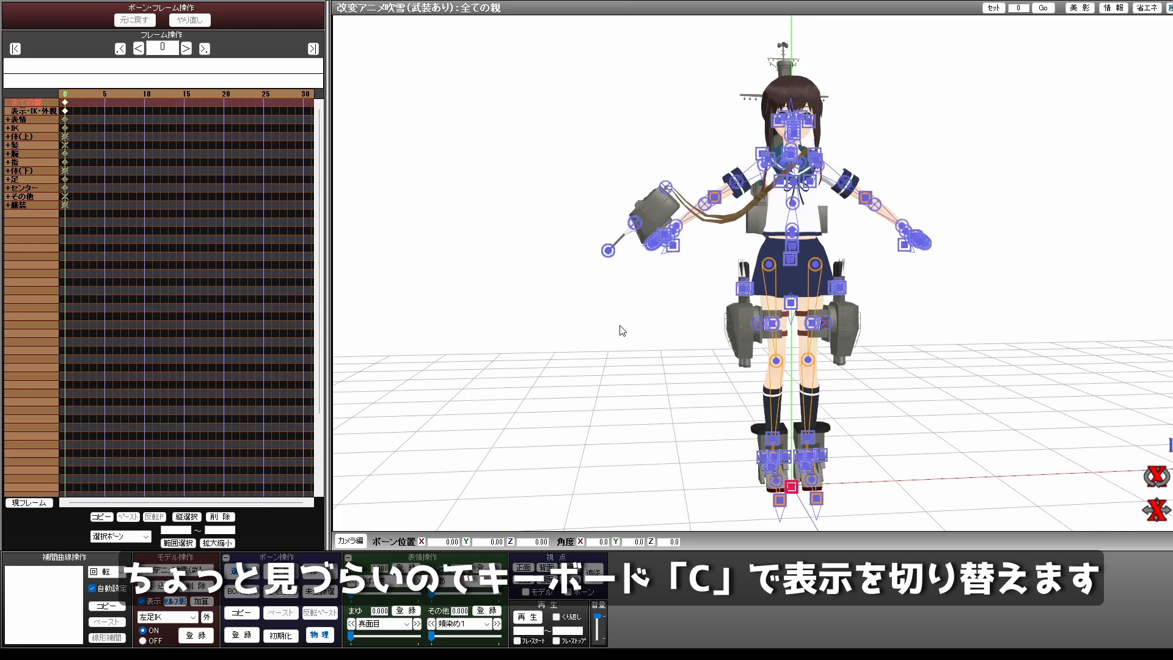
# Toggle the bone display and leave the model's bones hidden
pyautogui.press('c')
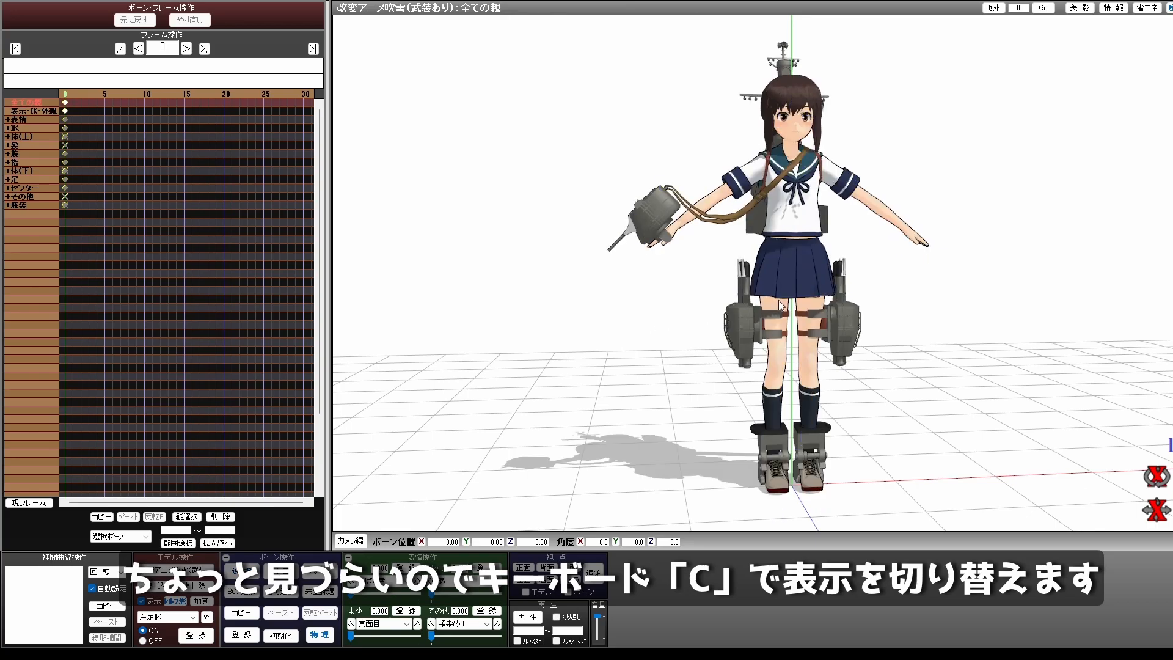
pyautogui.press('c')
pyautogui.press('c')
# Examine the character model from several angles and distances, finishing with a close front view of the head and chest
pyautogui.moveTo(869, 272); pyautogui.dragTo(837, 272, button='right')
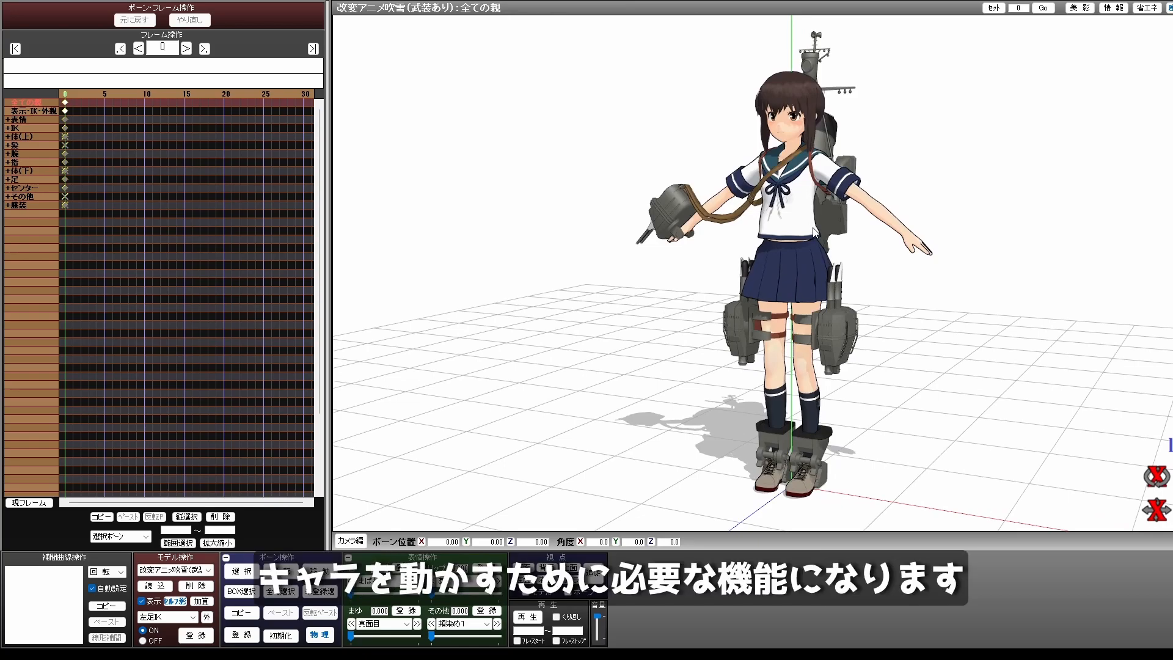
pyautogui.moveTo(798, 259); pyautogui.dragTo(813, 228, button='right')
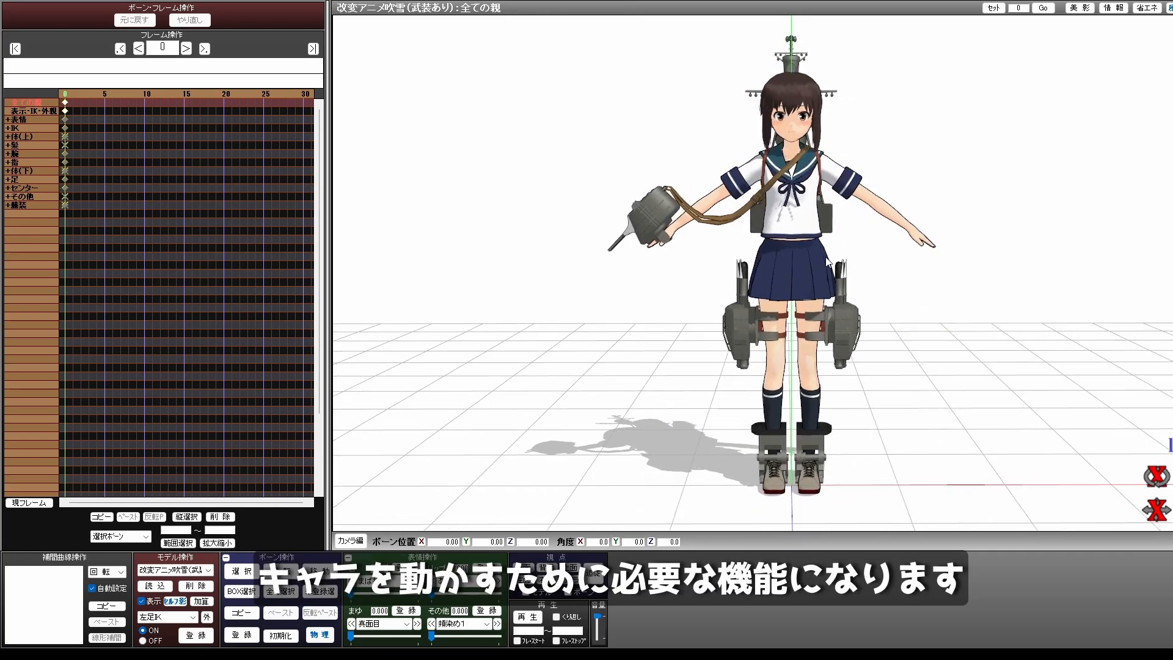
pyautogui.scroll(3, 814, 220)
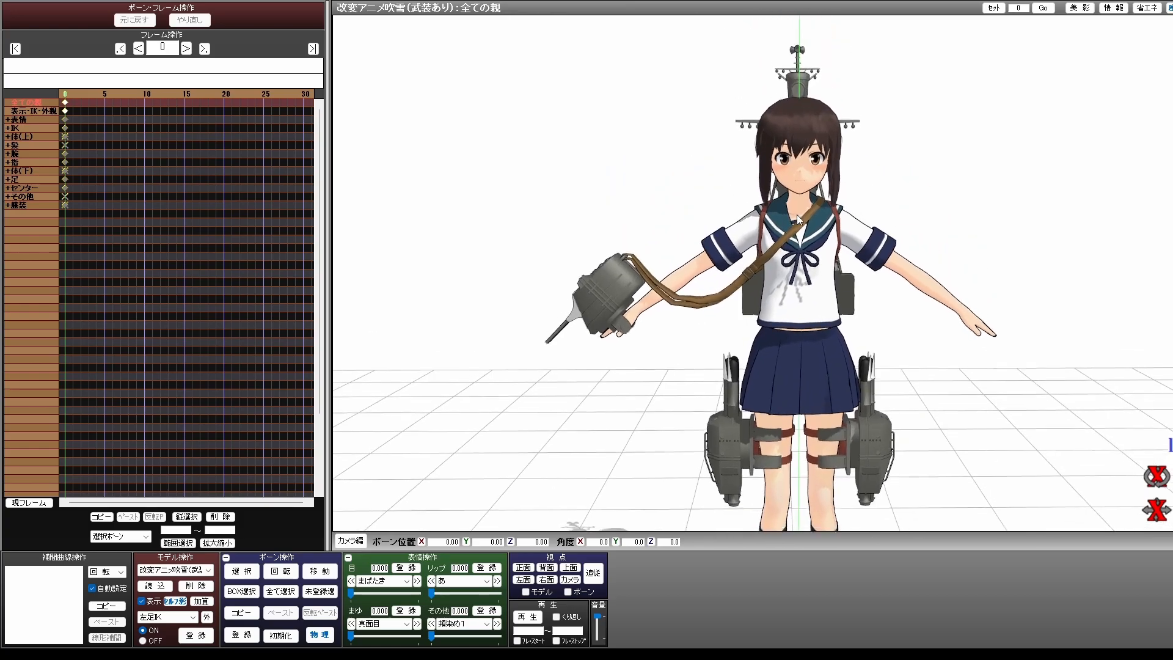
pyautogui.scroll(5, 805, 224)
pyautogui.scroll(5, 820, 170)
pyautogui.scroll(-3, 821, 170)
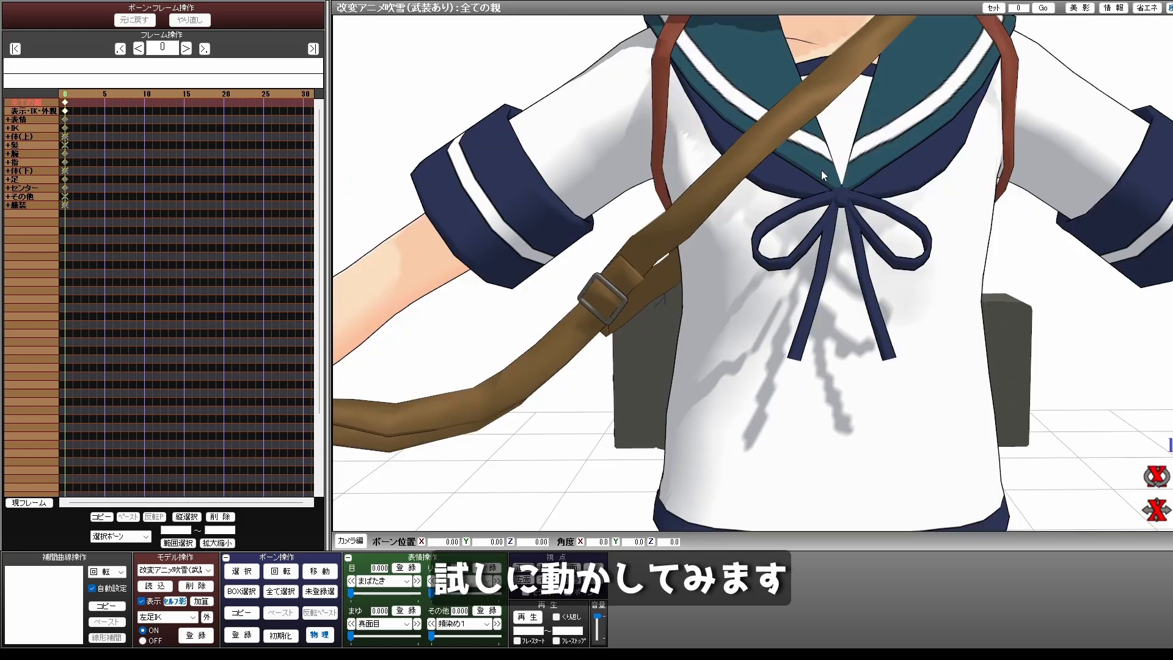
pyautogui.moveTo(822, 159); pyautogui.dragTo(823, 232, button='middle')
pyautogui.scroll(-3, 825, 236)
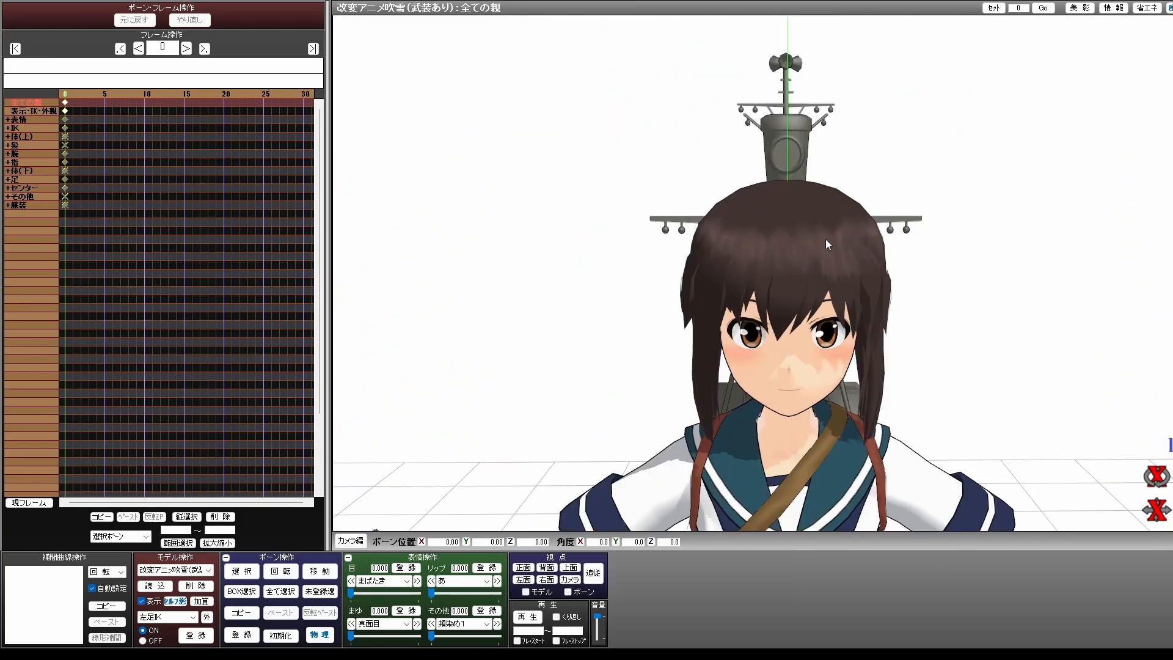
pyautogui.scroll(-2, 752, 275)
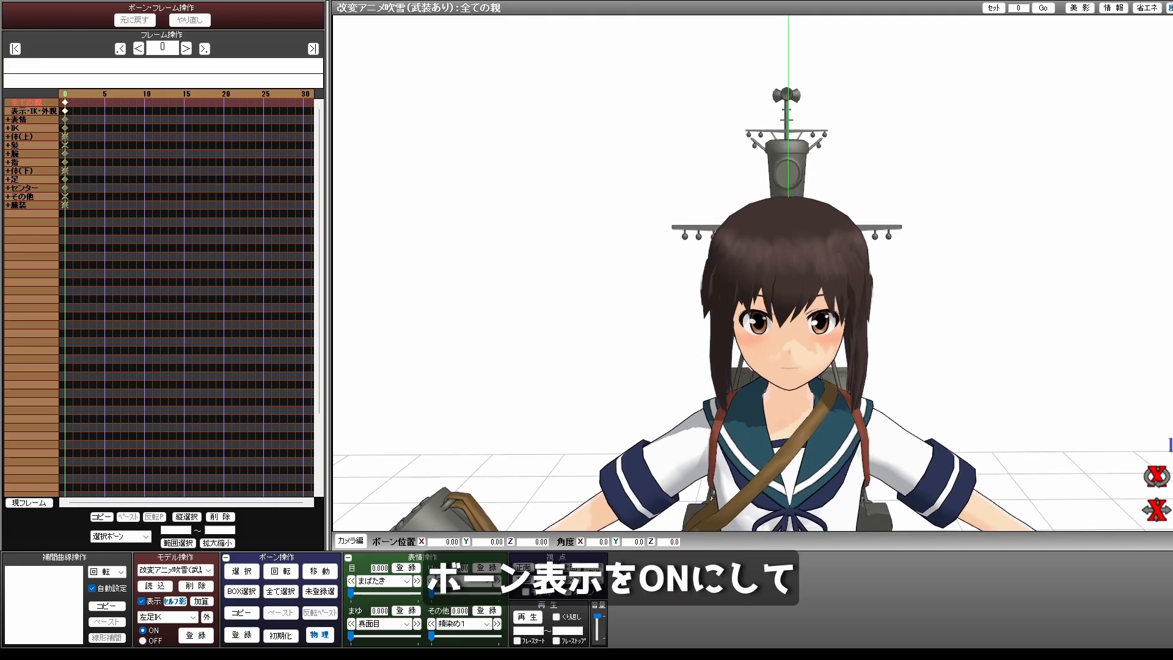
pyautogui.moveTo(1071, 221)
pyautogui.mouseDown(button='middle')
pyautogui.moveTo(1077, 202)
pyautogui.moveTo(1072, 212)
pyautogui.mouseUp(button='middle')
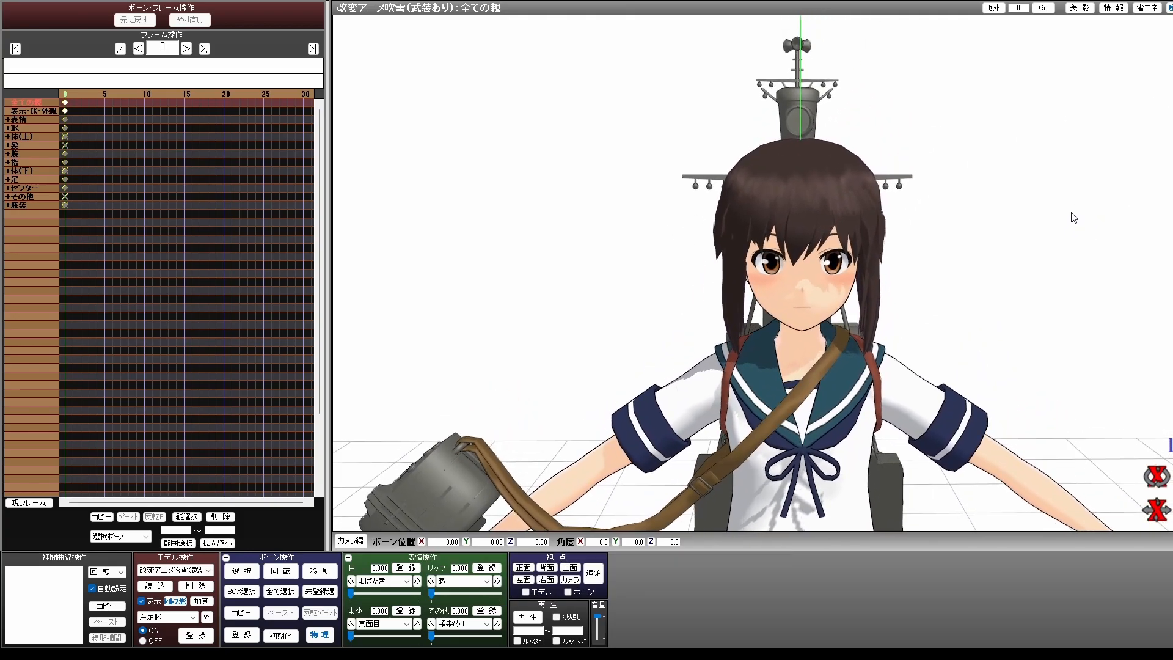
# Show the model's bones and select the neck bone (首)
pyautogui.press('c')
pyautogui.moveTo(987, 303); pyautogui.dragTo(940, 307, button='right')
pyautogui.click(806, 353)
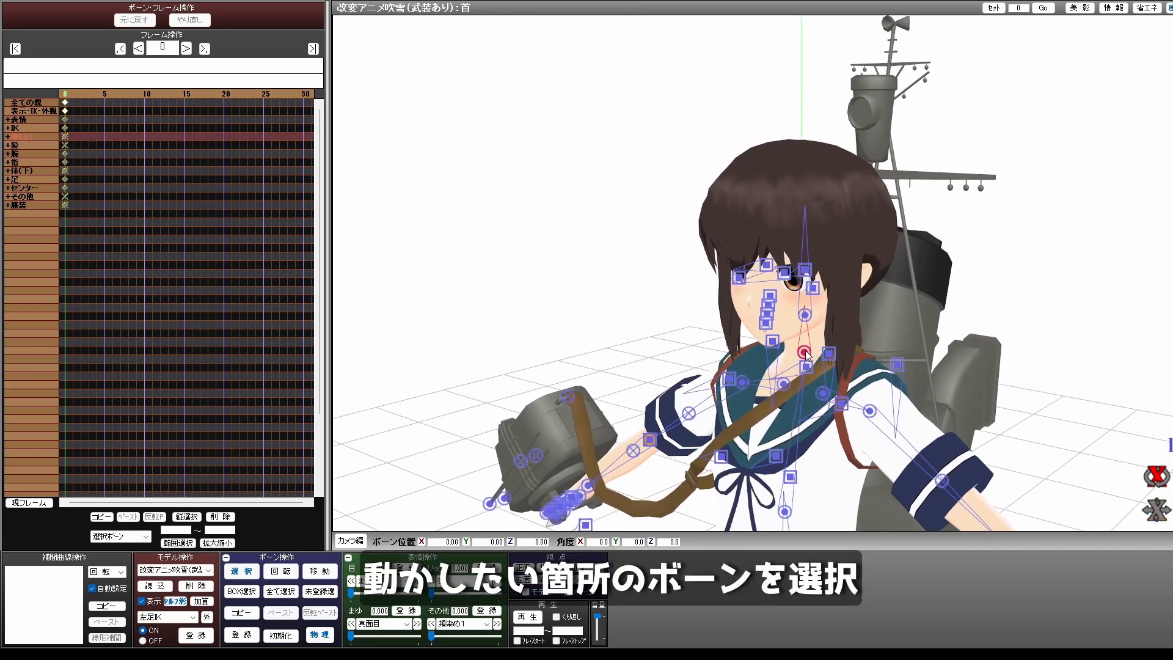
pyautogui.moveTo(957, 324); pyautogui.dragTo(994, 319, button='right')
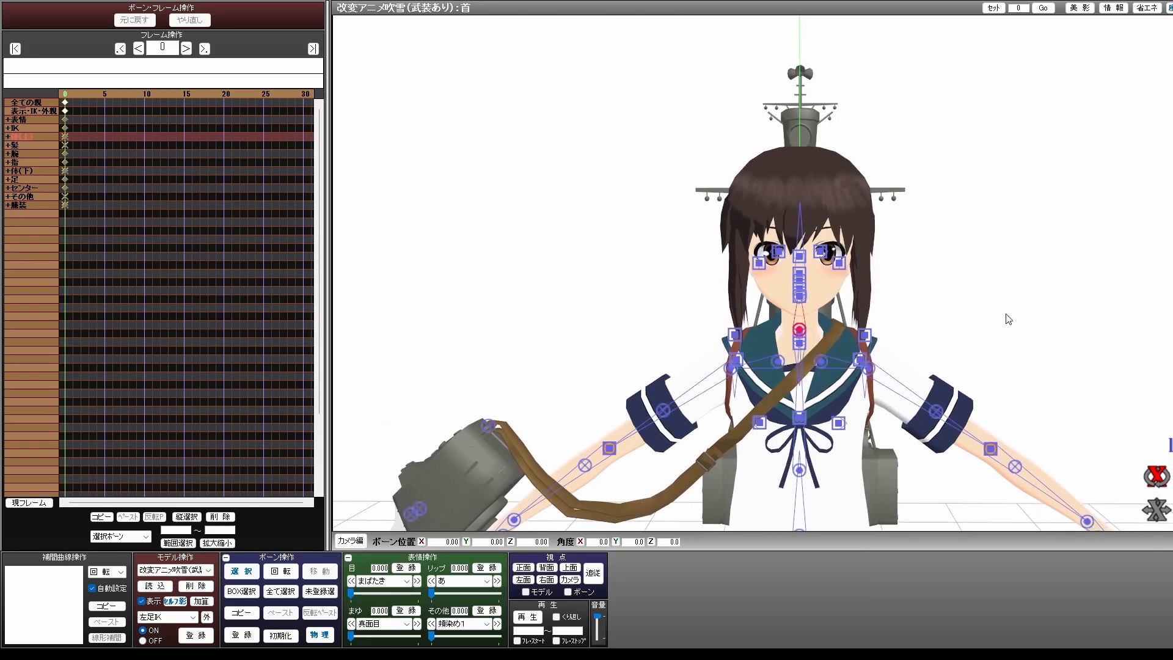
pyautogui.press('c')
pyautogui.press('c')
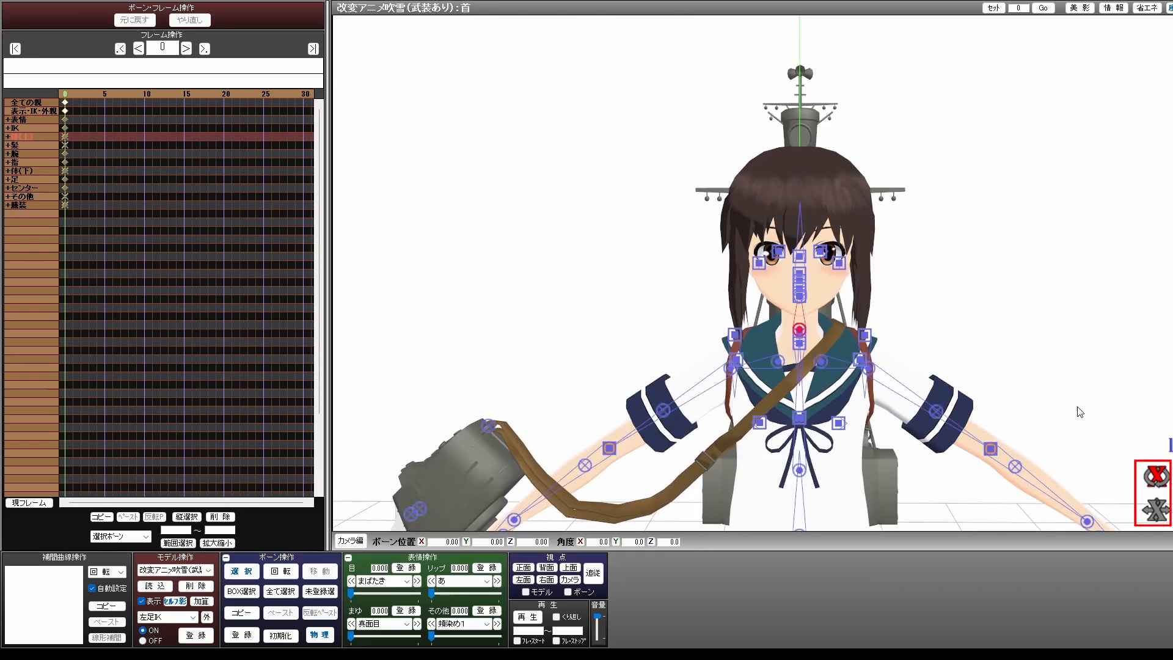
# Try rotating the selected neck bone about its axes, first with the bones shown and again with the bone display hidden
pyautogui.moveTo(1156, 476); pyautogui.dragTo(1172, 419)
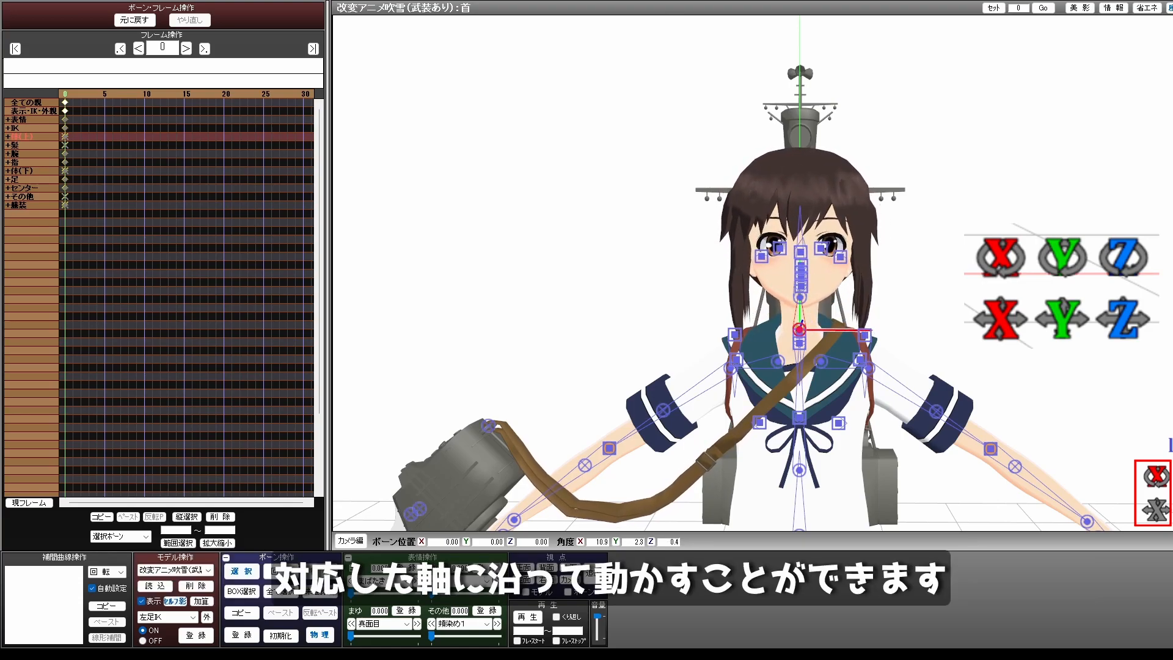
pyautogui.moveTo(1172, 482)
pyautogui.mouseDown()
pyautogui.moveTo(1172, 521)
pyautogui.moveTo(1172, 432)
pyautogui.moveTo(1172, 478)
pyautogui.mouseUp()
pyautogui.press('c')
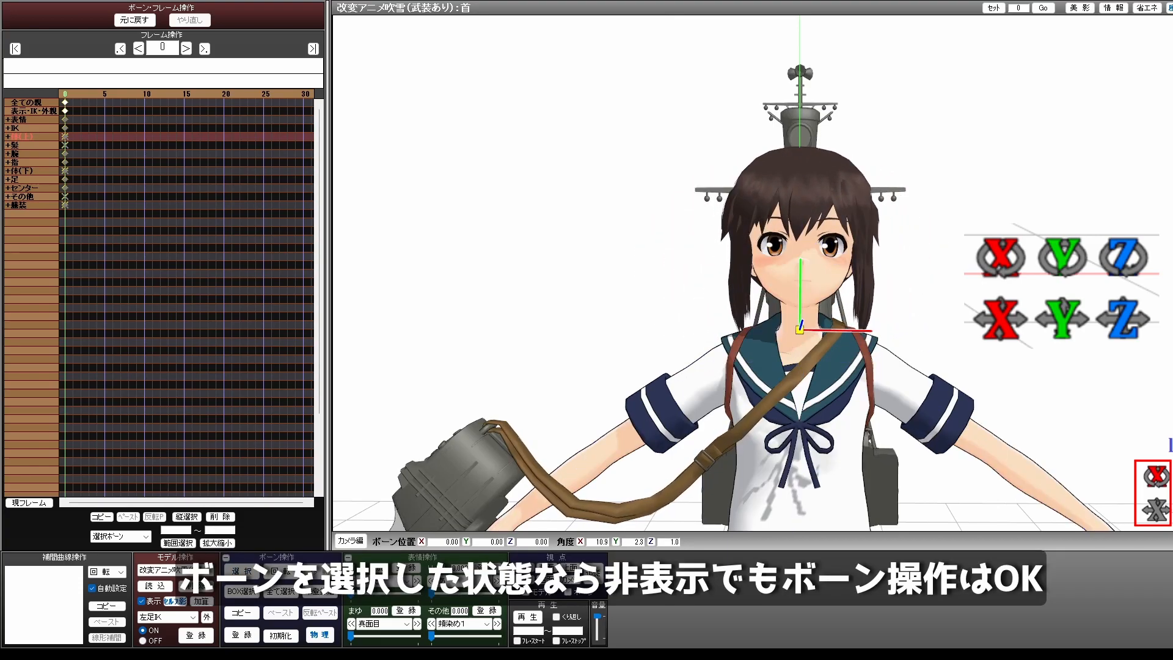
pyautogui.moveTo(1165, 482)
pyautogui.mouseDown()
pyautogui.moveTo(1165, 469)
pyautogui.moveTo(1165, 514)
pyautogui.moveTo(1172, 456)
pyautogui.moveTo(1172, 478)
pyautogui.mouseUp()
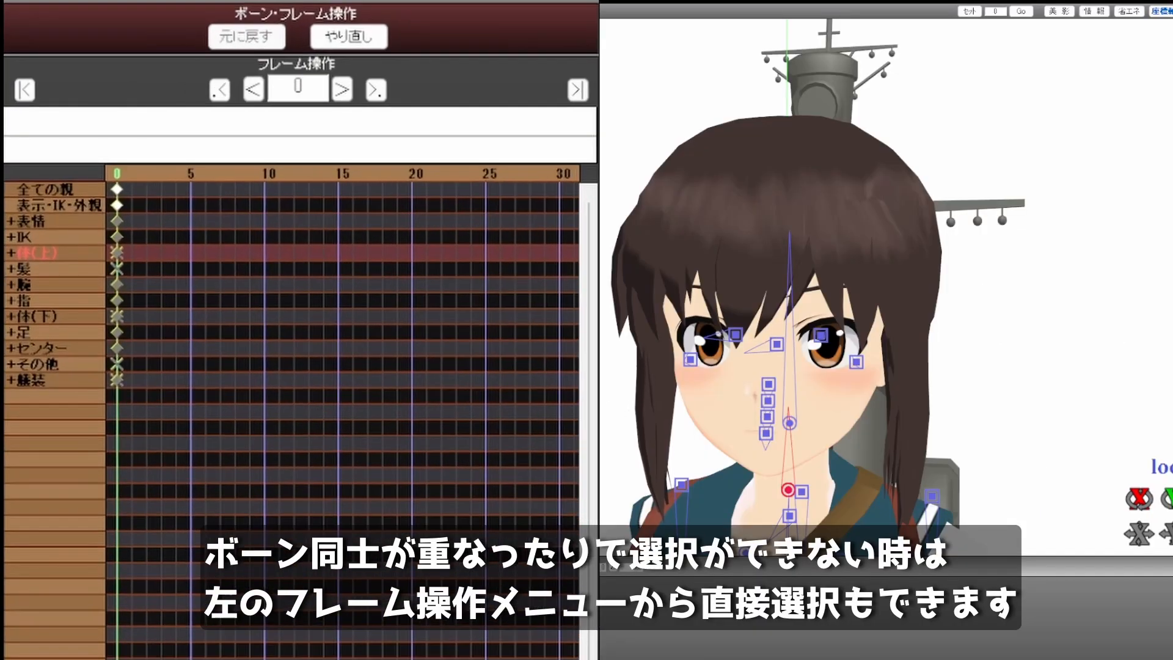
# Using the expanded 体(上) bone group, tilt the neck bone (首) about X and turn the both-eyes bone (両目) about Y
pyautogui.click(683, 486)
pyautogui.click(10, 253)
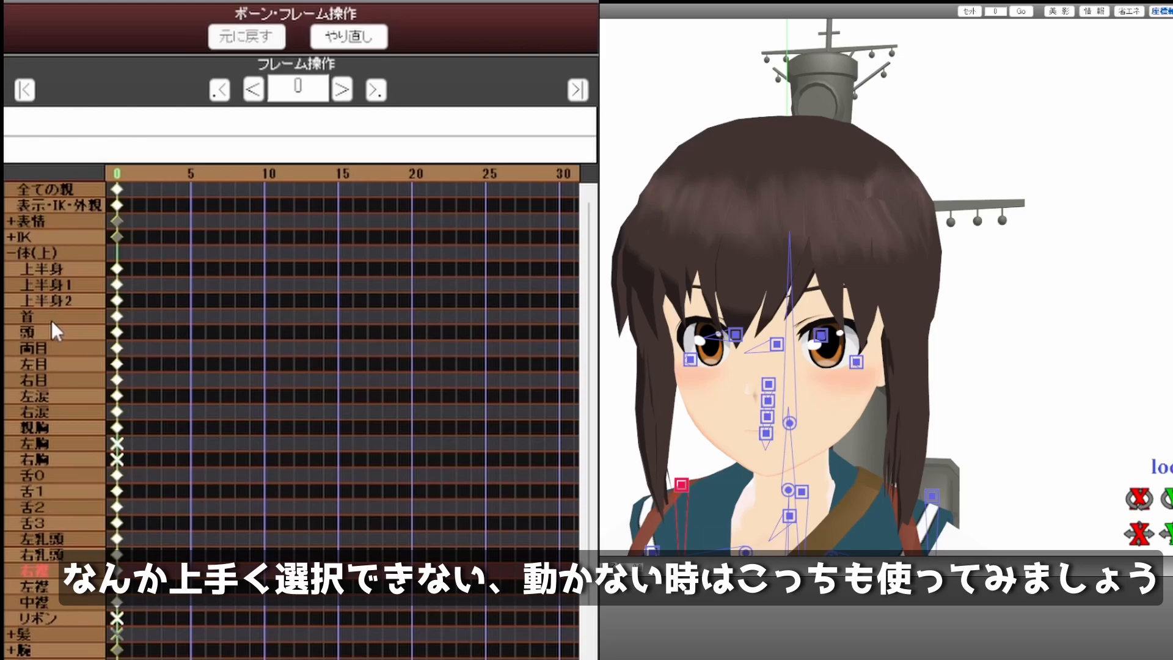
pyautogui.click(52, 321)
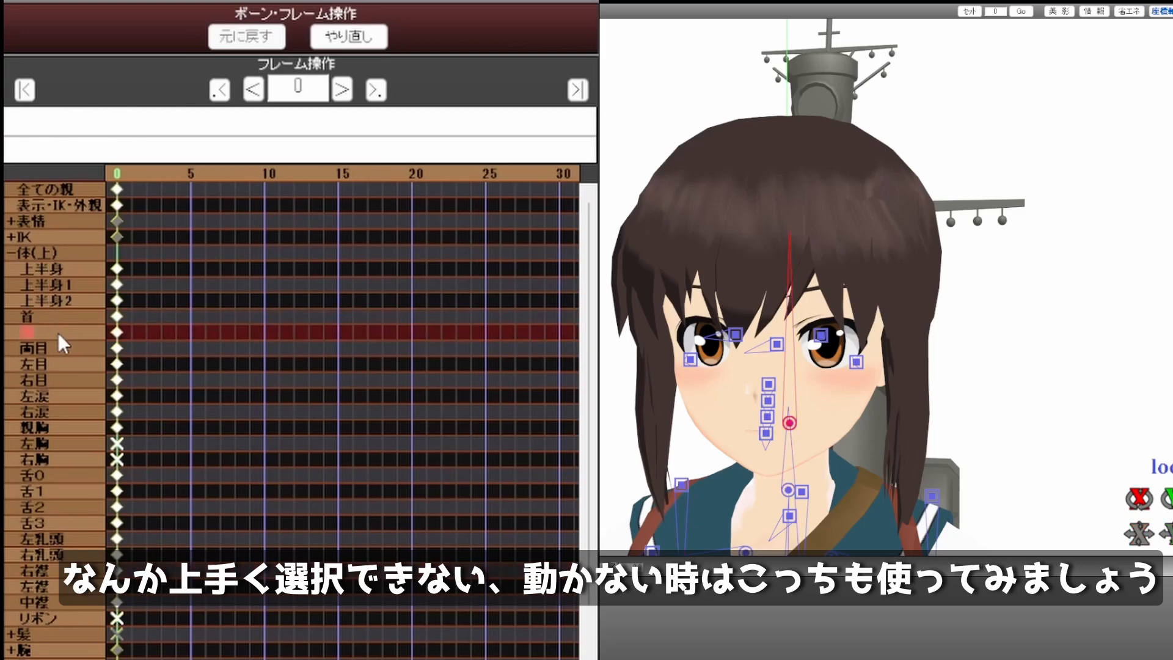
pyautogui.moveTo(1141, 501)
pyautogui.mouseDown()
pyautogui.moveTo(1141, 483)
pyautogui.moveTo(1142, 533)
pyautogui.moveTo(1141, 495)
pyautogui.mouseUp()
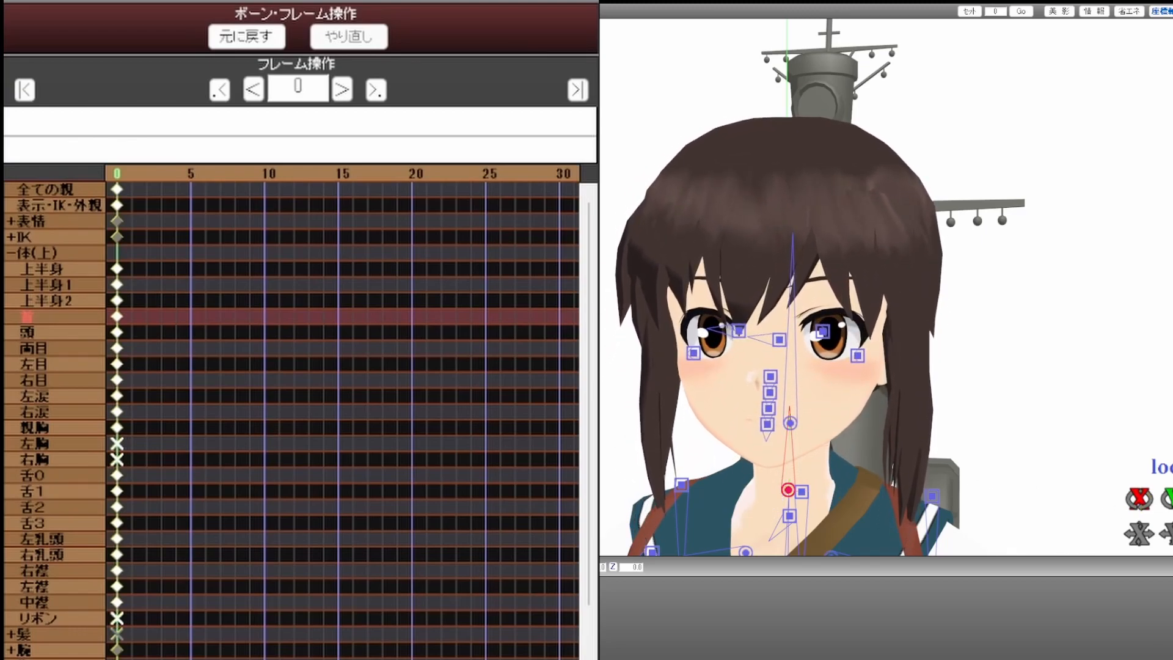
pyautogui.click(58, 351)
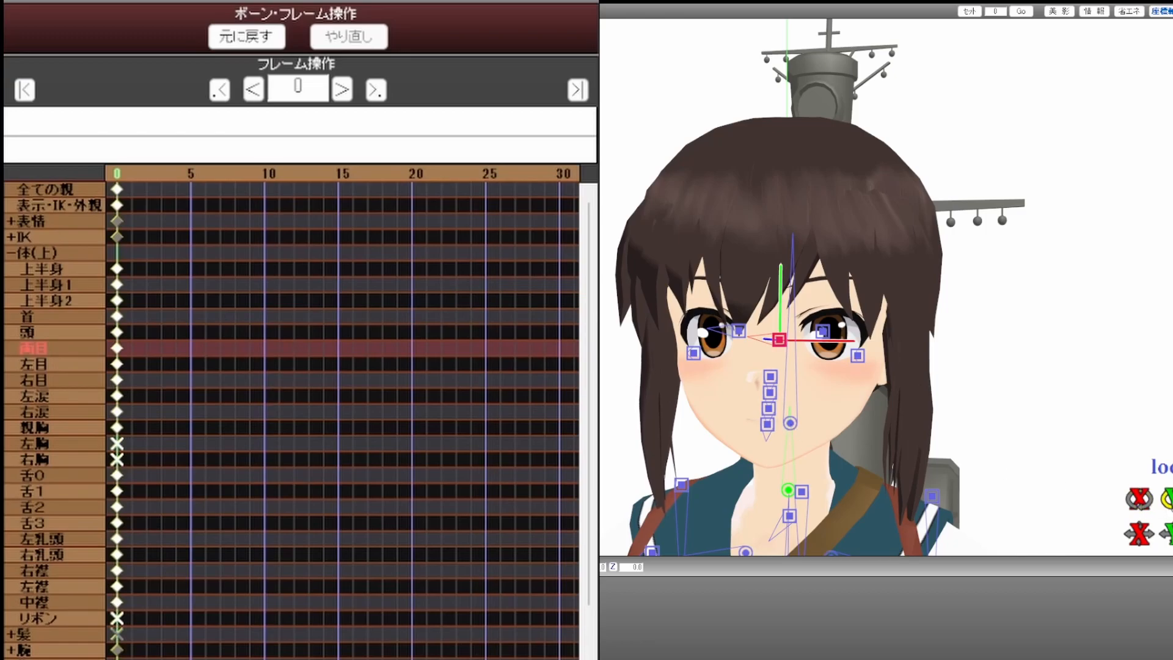
pyautogui.moveTo(1170, 499)
pyautogui.mouseDown()
pyautogui.moveTo(1170, 517)
pyautogui.moveTo(1170, 480)
pyautogui.moveTo(1170, 511)
pyautogui.mouseUp()
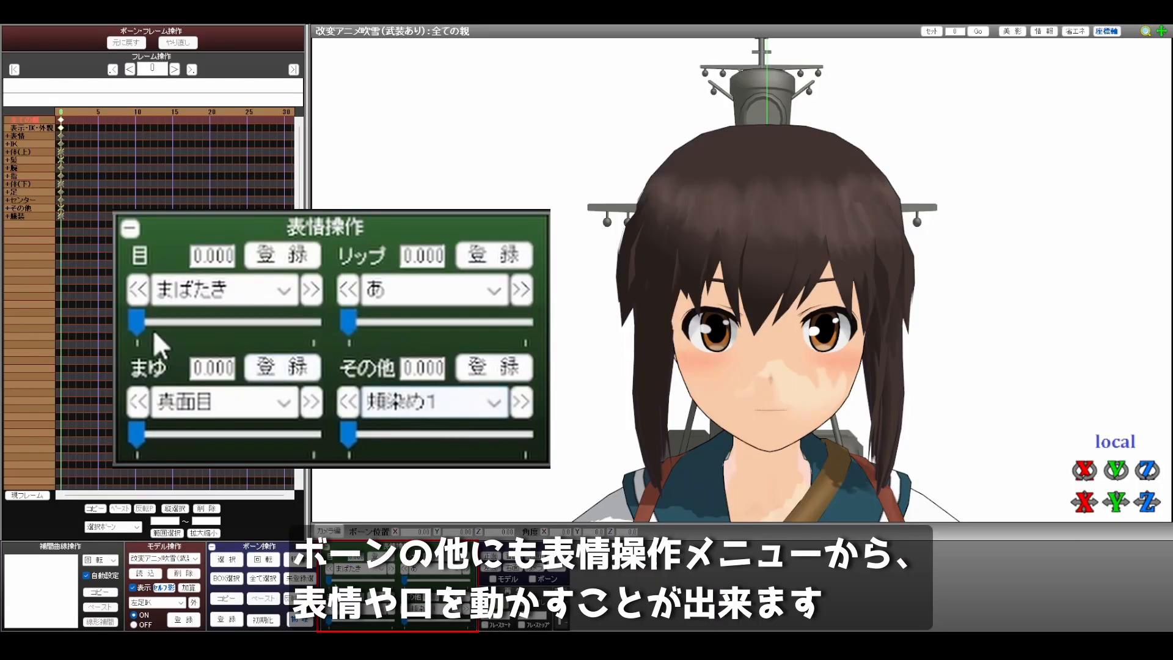
# Try out the まばたき eye expression, switch the eye expression to 笑い and test its strength
pyautogui.moveTo(325, 578)
pyautogui.mouseDown()
pyautogui.moveTo(421, 583)
pyautogui.moveTo(319, 580)
pyautogui.mouseUp()
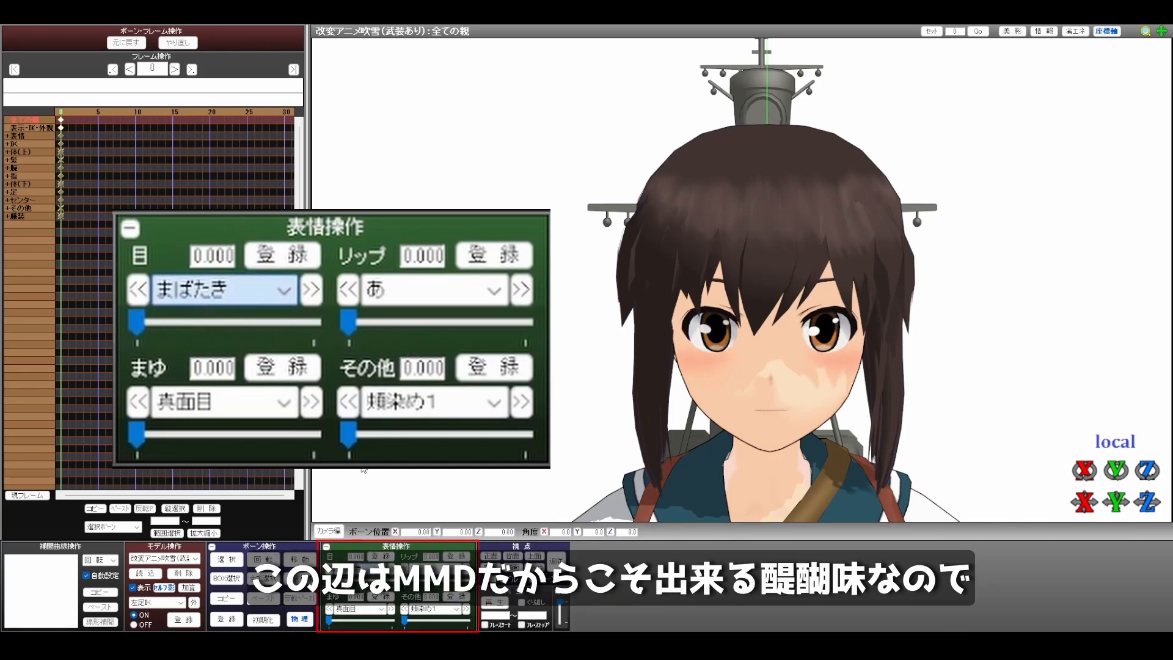
pyautogui.scroll(-1, 338, 569)
pyautogui.moveTo(333, 581)
pyautogui.mouseDown()
pyautogui.moveTo(393, 580)
pyautogui.moveTo(330, 581)
pyautogui.mouseUp()
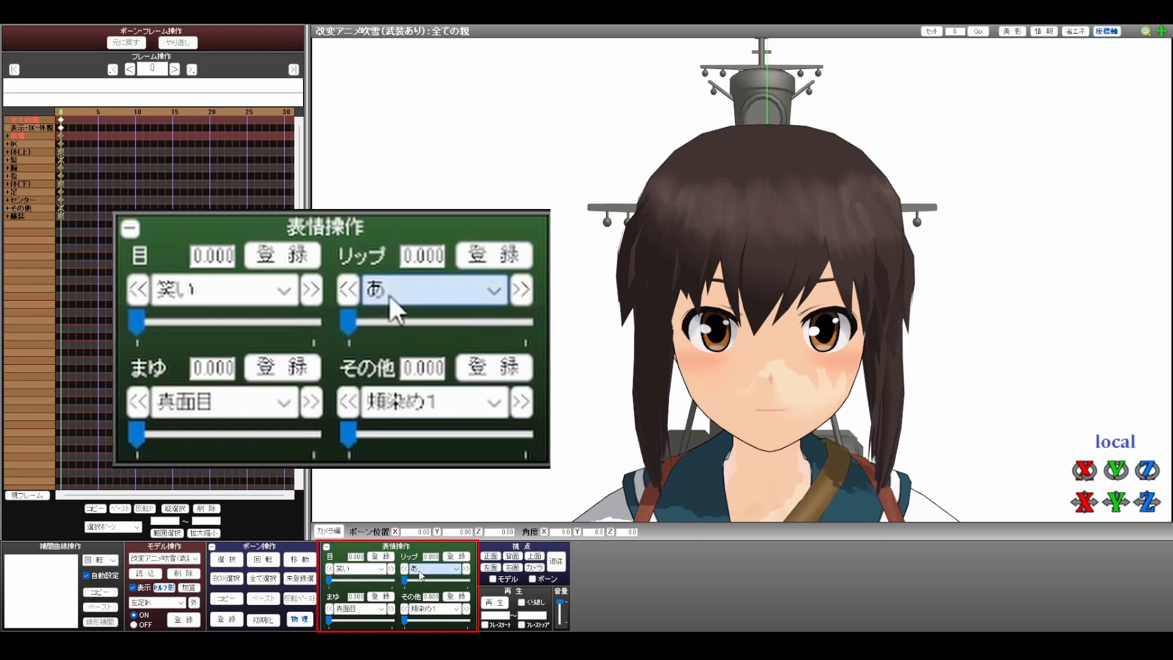
# Set the lip expression あ to 1.000 and adjust the 笑い eye, 真面目 eyebrow and 頬染め1 expressions
pyautogui.moveTo(405, 581); pyautogui.dragTo(482, 585)
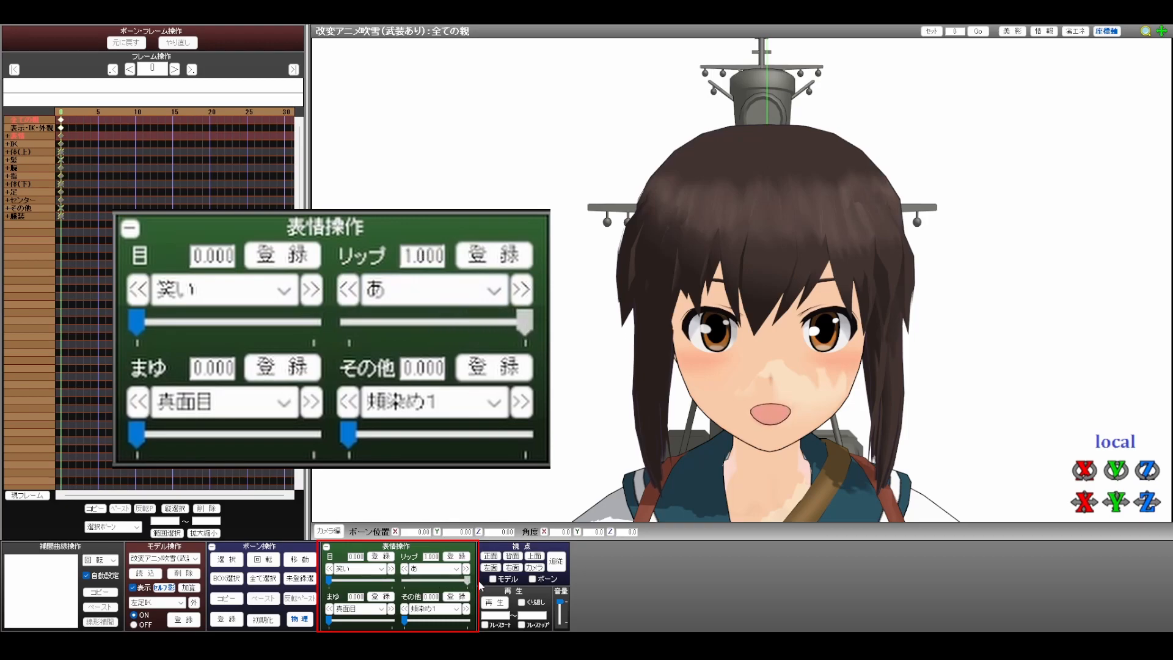
pyautogui.moveTo(329, 580); pyautogui.dragTo(409, 586)
pyautogui.moveTo(328, 622)
pyautogui.mouseDown()
pyautogui.moveTo(418, 622)
pyautogui.moveTo(328, 622)
pyautogui.mouseUp()
pyautogui.moveTo(405, 622)
pyautogui.mouseDown()
pyautogui.moveTo(470, 622)
pyautogui.moveTo(403, 623)
pyautogui.mouseUp()
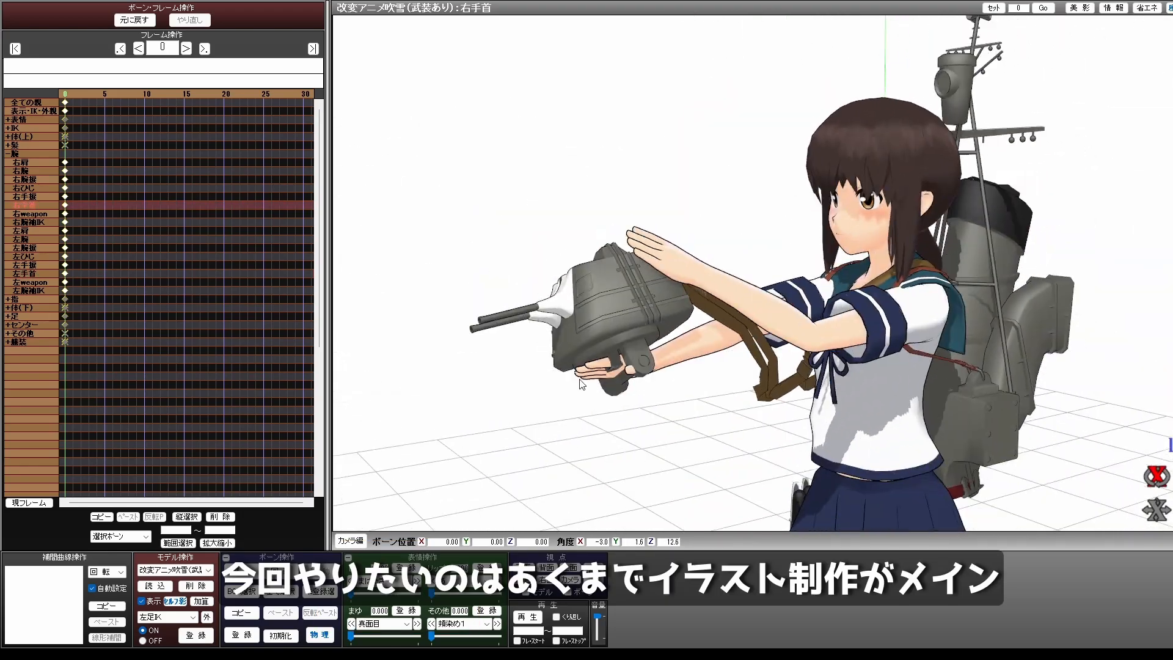
pyautogui.moveTo(581, 384); pyautogui.dragTo(624, 397, button='right')
pyautogui.scroll(5, 545, 413)
pyautogui.click(596, 400)
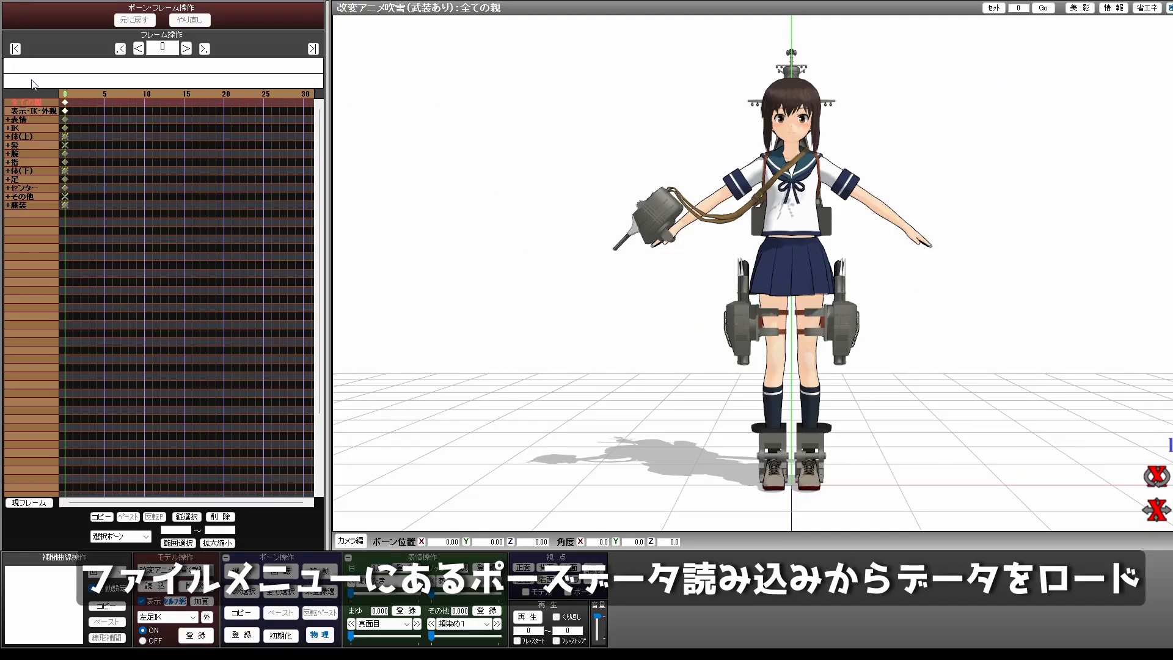
# Load a pose data file onto the Fubuki model
pyautogui.hotkey('alt', 'f')
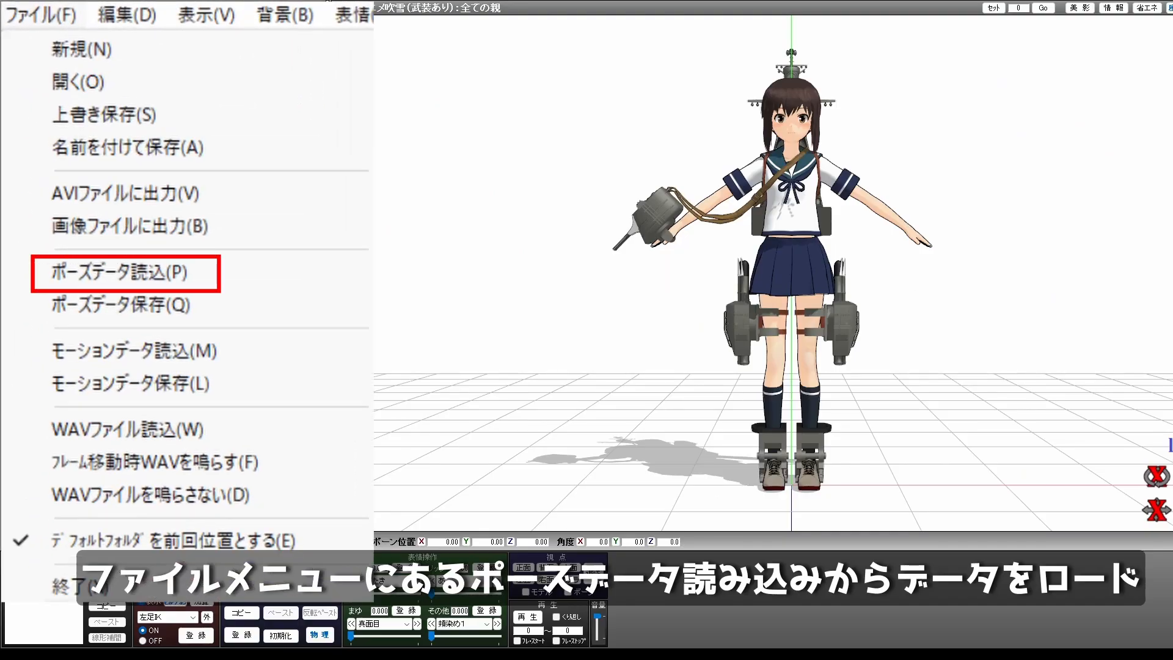
pyautogui.press('p')
pyautogui.press('Return')
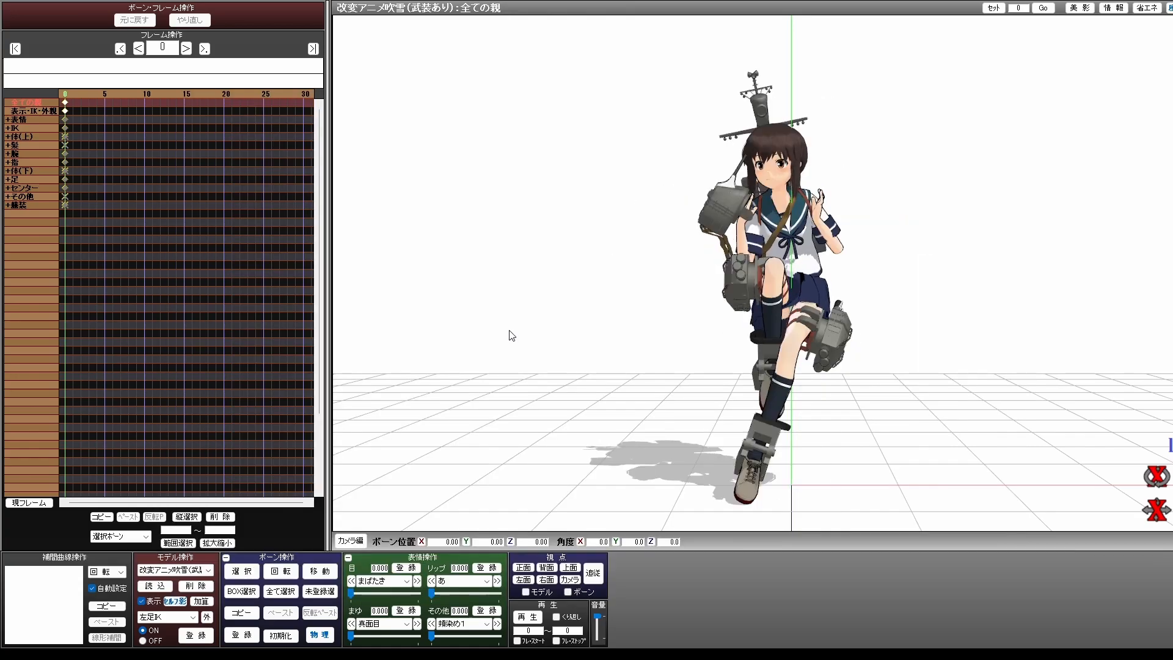
# Fine-tune the loaded pose by rotating the left arm's bones to bring the raised hand closer to the head
pyautogui.moveTo(981, 294); pyautogui.dragTo(570, 297, button='right')
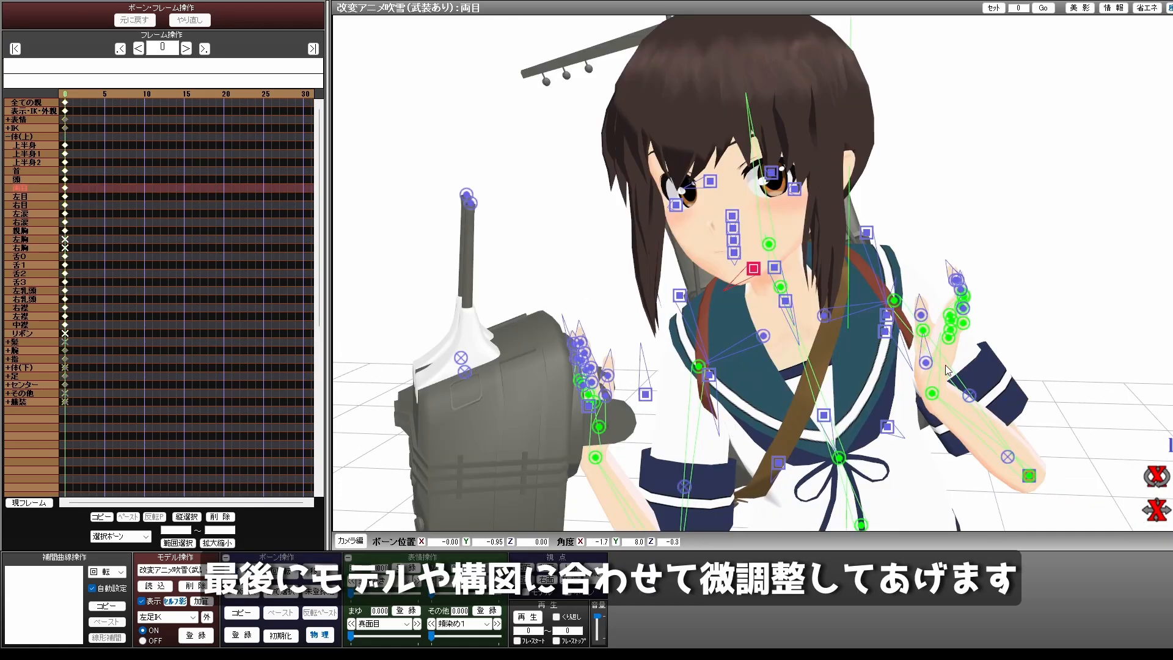
pyautogui.moveTo(1161, 468); pyautogui.dragTo(1161, 428)
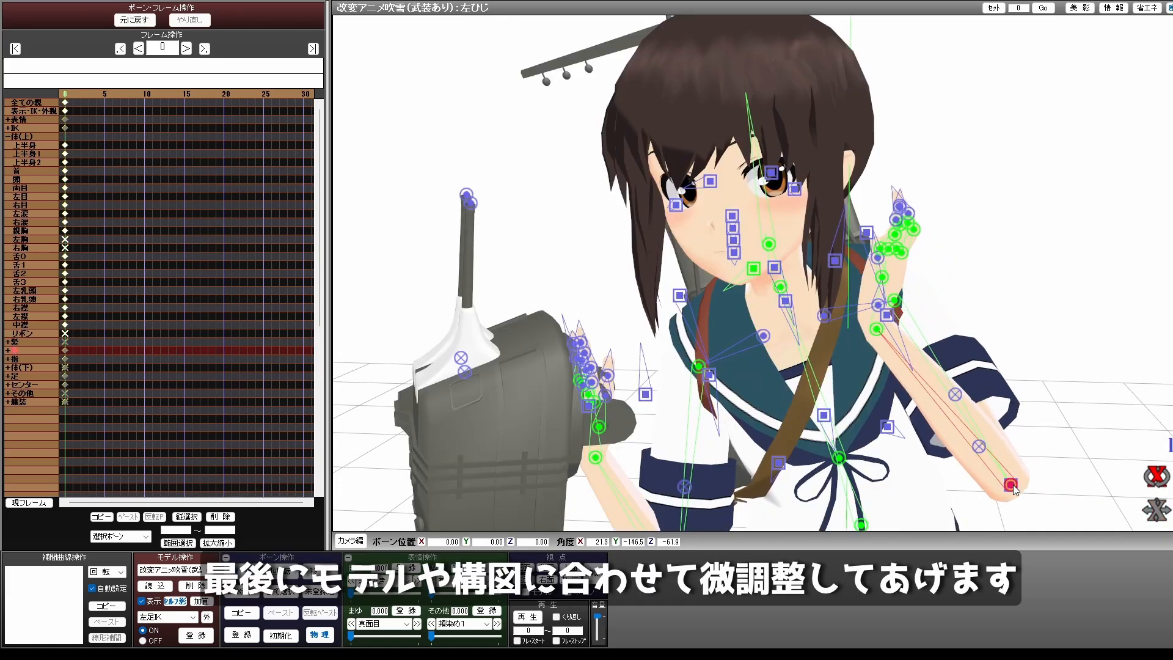